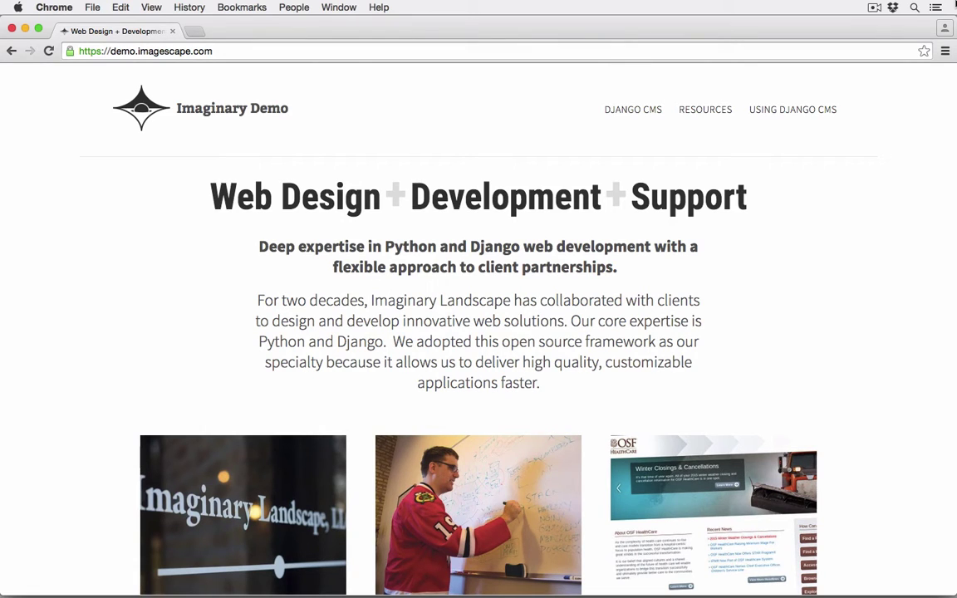
Step: Visit the Resources page, then open the Django CMS page with ?edit appended to its address
left_click(721, 112)
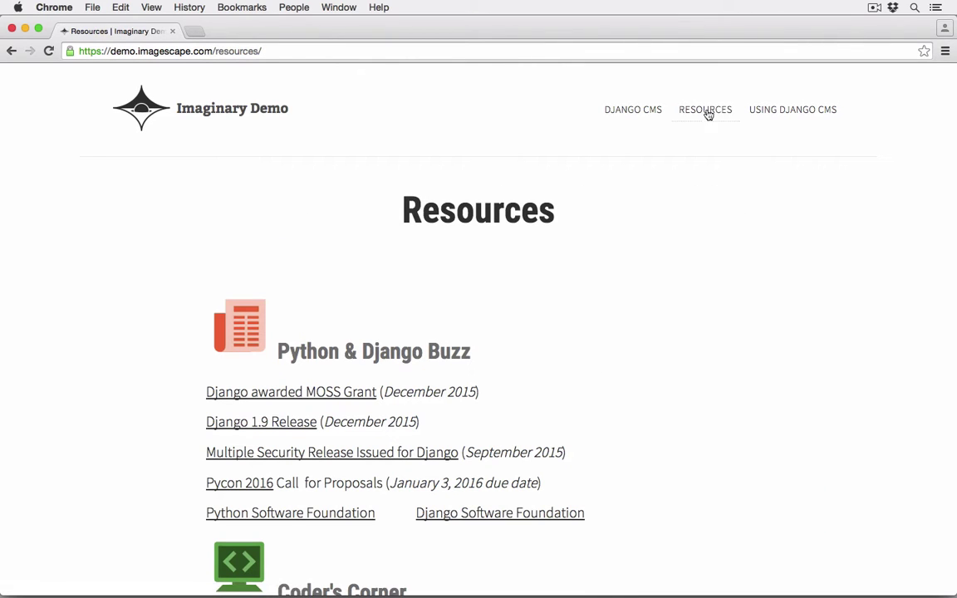
left_click(631, 111)
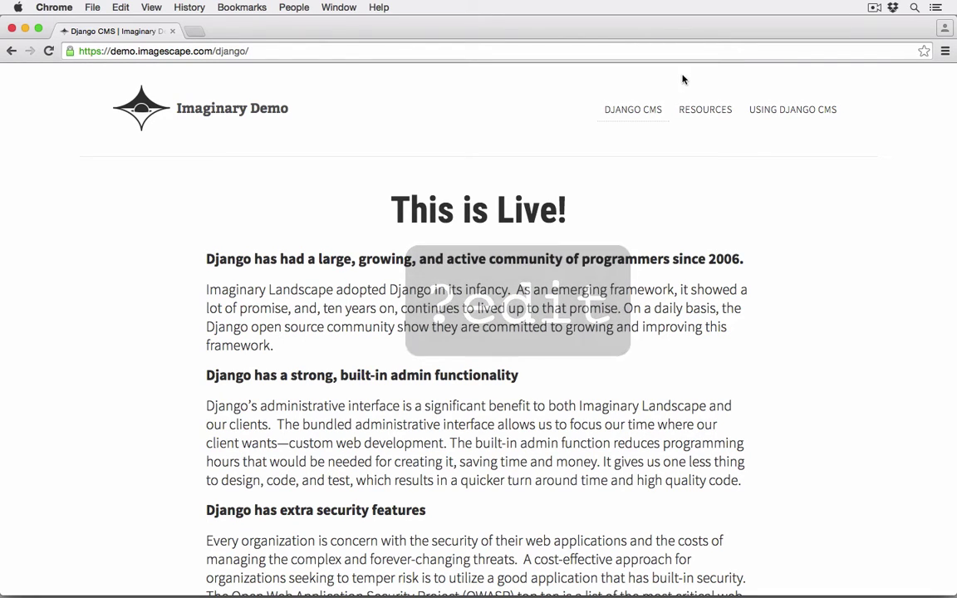
left_click(666, 51)
left_click(667, 51)
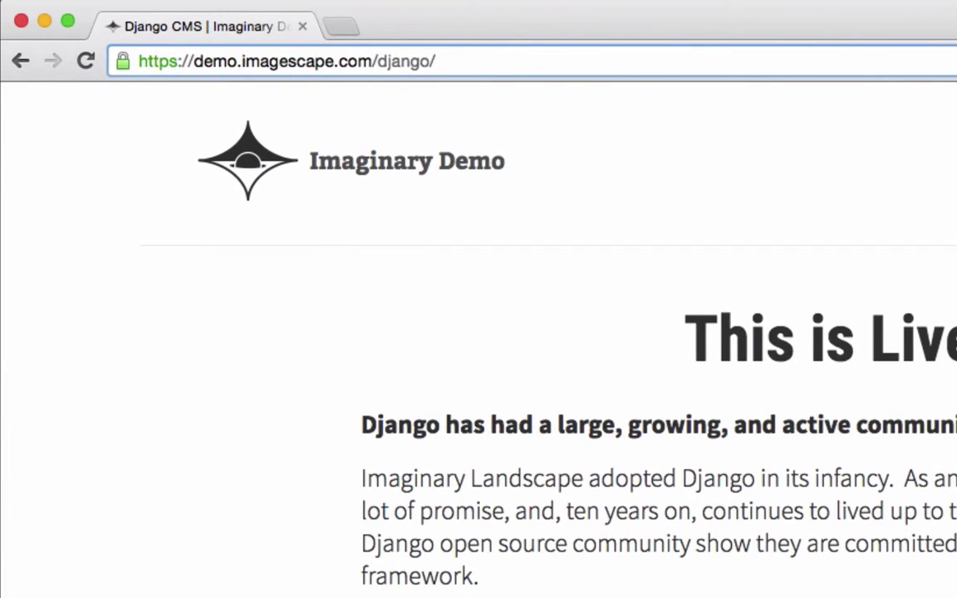
type("?edit")
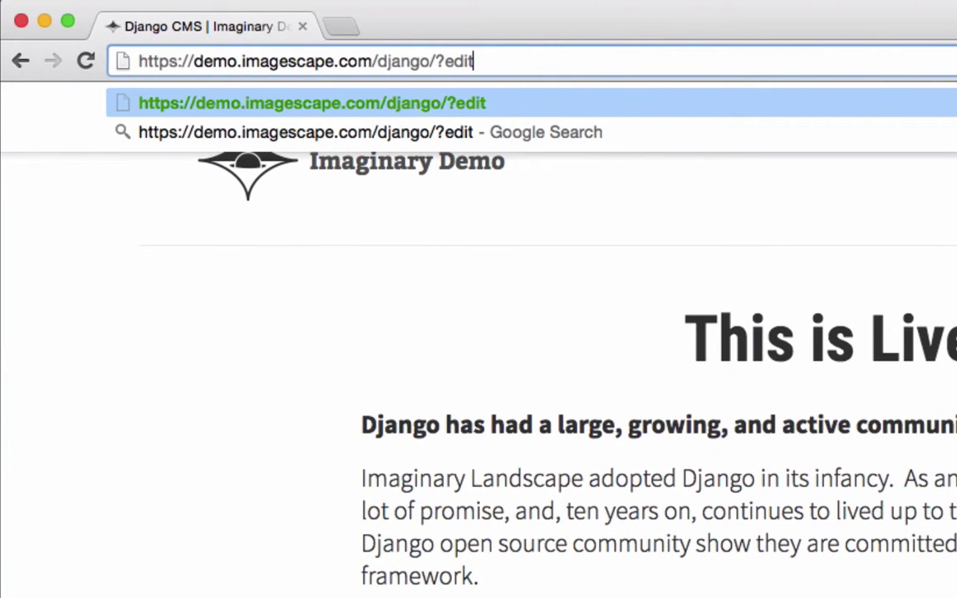
key("Return")
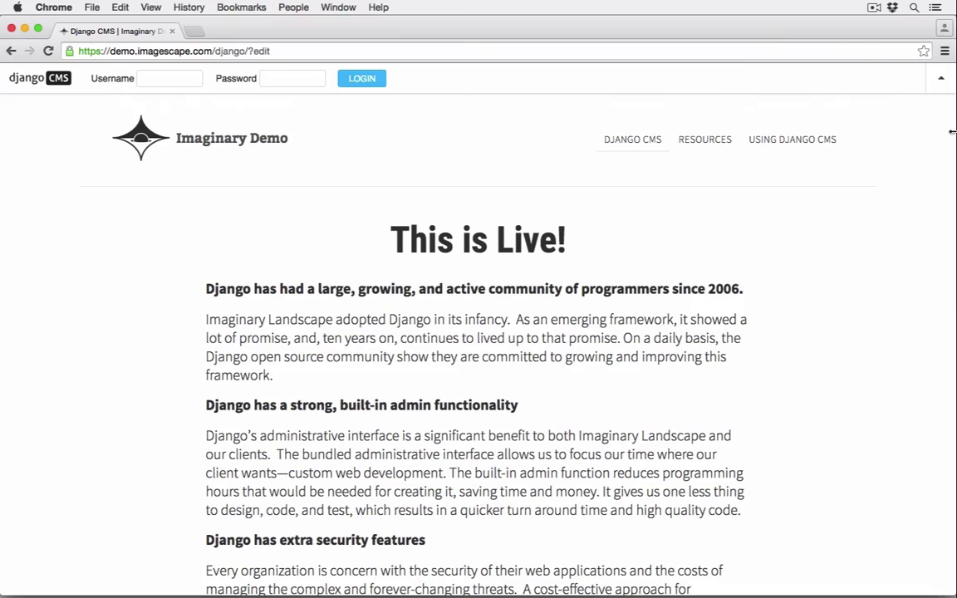
Step: Follow the Staff link in the page footer to bring up the login form
scroll(908, 278, "down", 3)
scroll(908, 277, "down", 6)
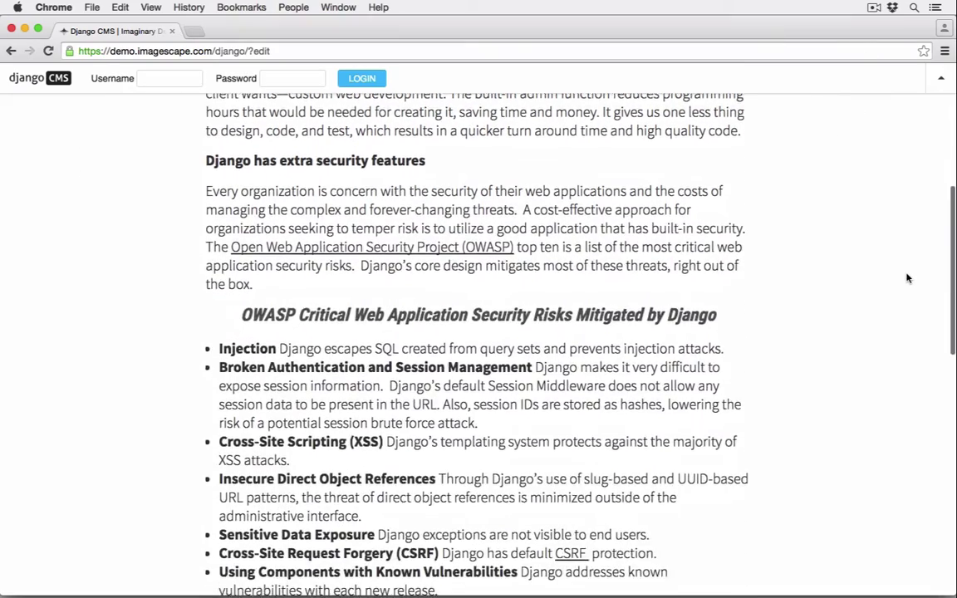
scroll(907, 278, "down", 5)
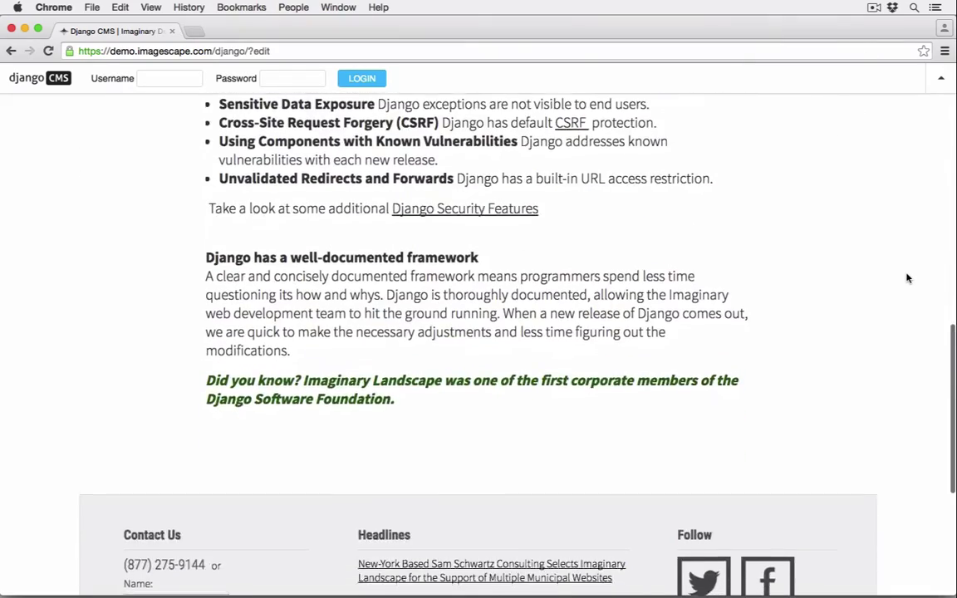
scroll(908, 277, "down", 4)
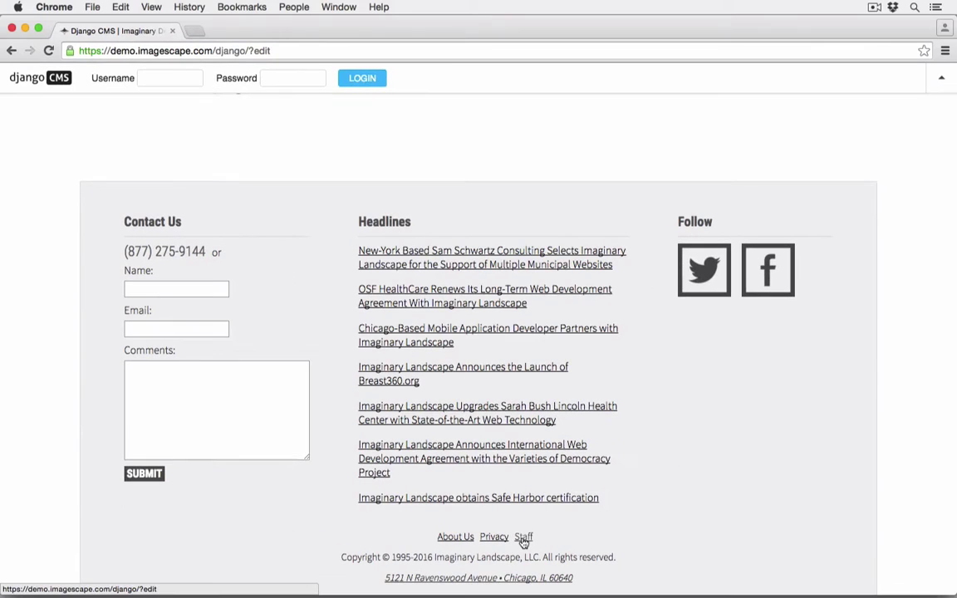
left_click(557, 491)
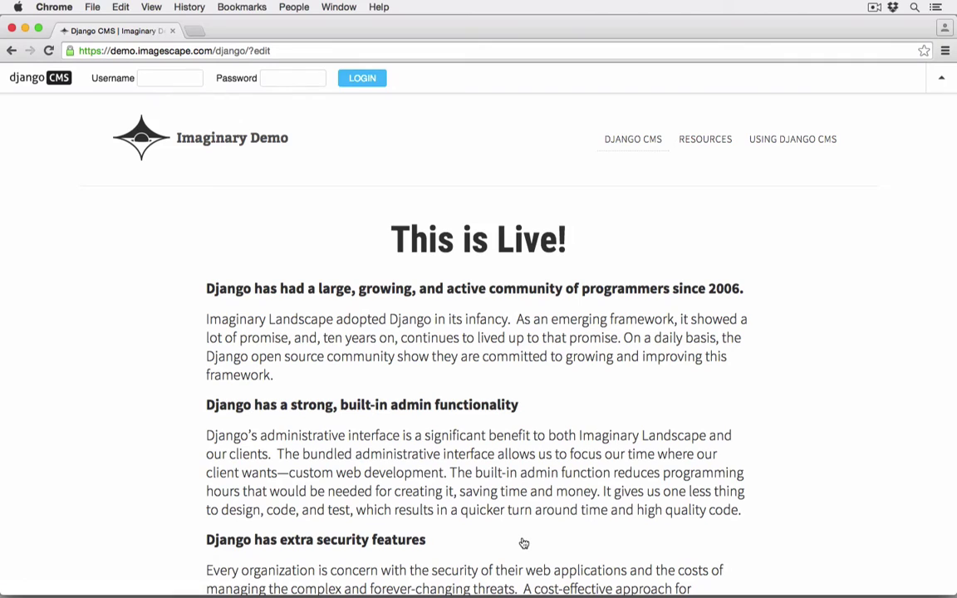
Step: Log in to the CMS by entering the account username and password
left_click(149, 77)
type("lisa")
key("Tab")
type("••••••••••")
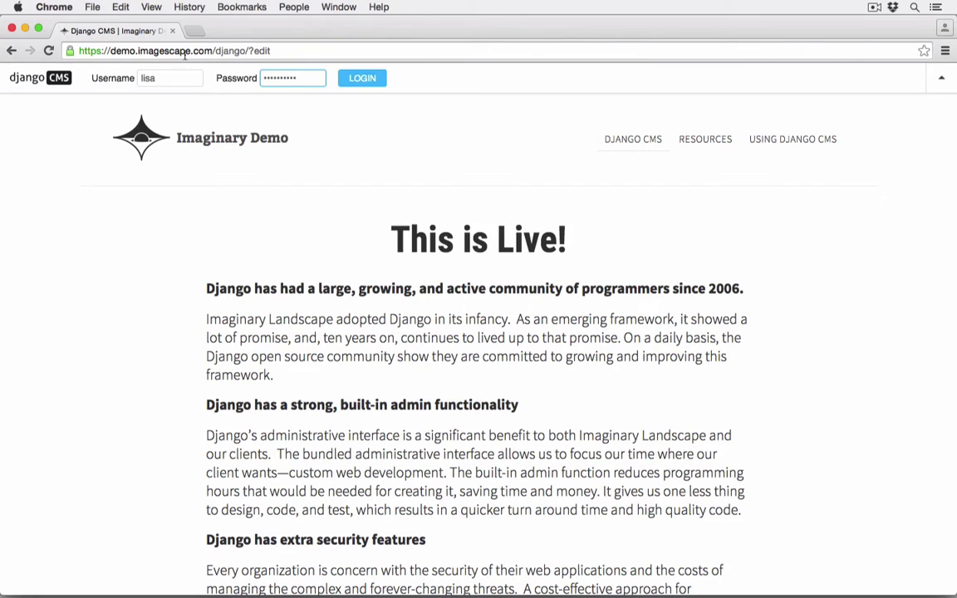
left_click(352, 80)
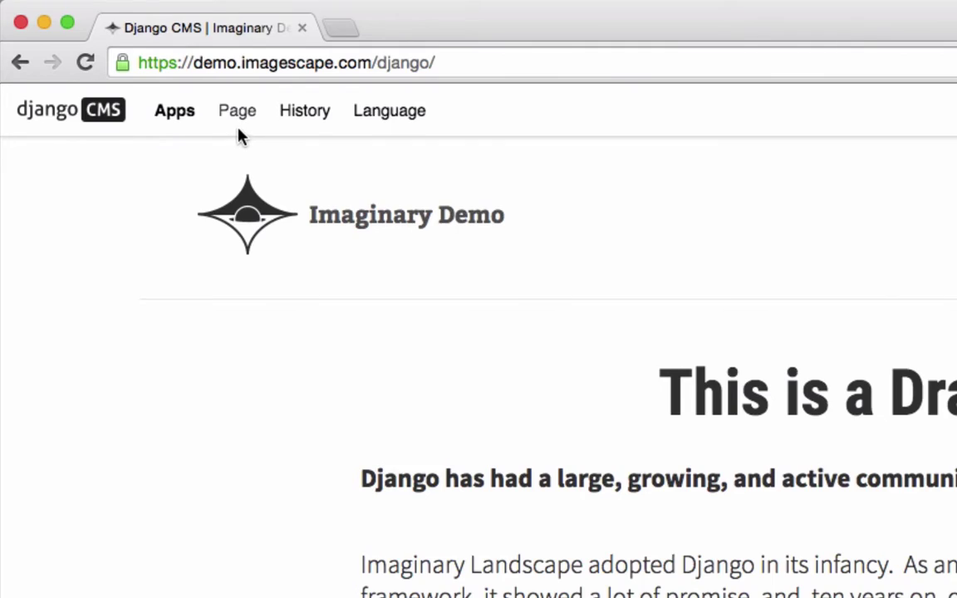
Step: Check the installed CMS version and view the list of all site pages, closing the list again
left_click(236, 125)
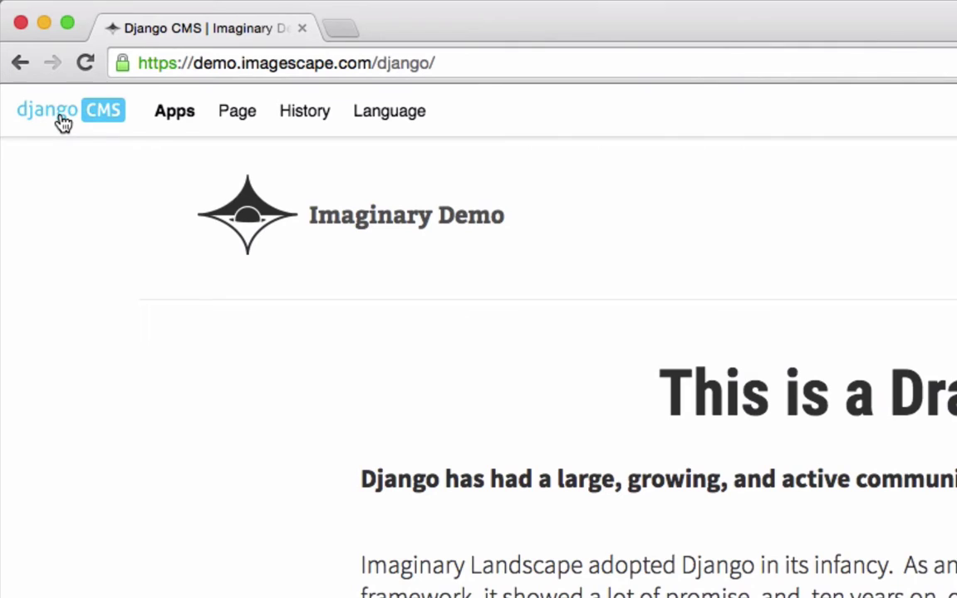
mouse_move(63, 123)
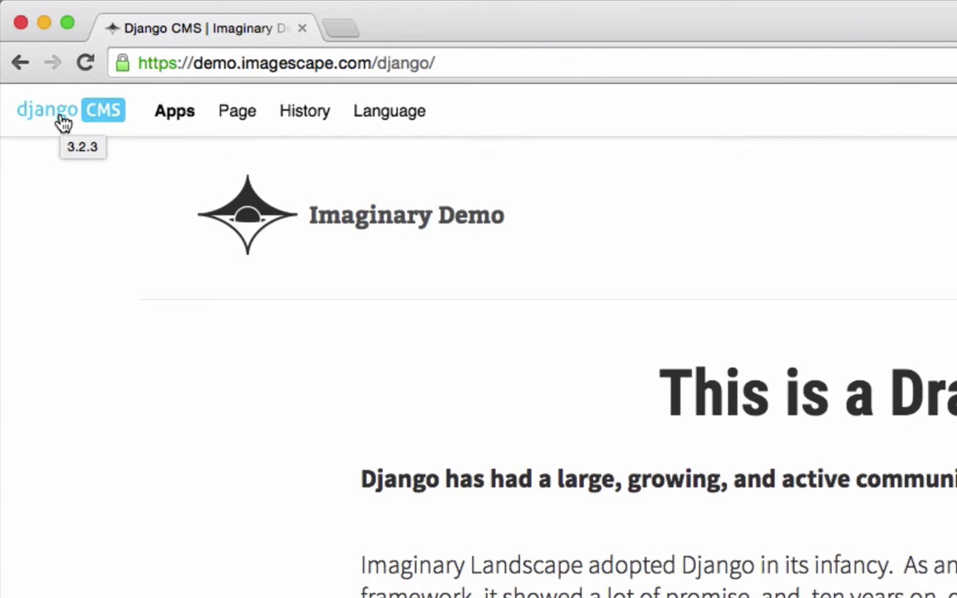
left_click(172, 114)
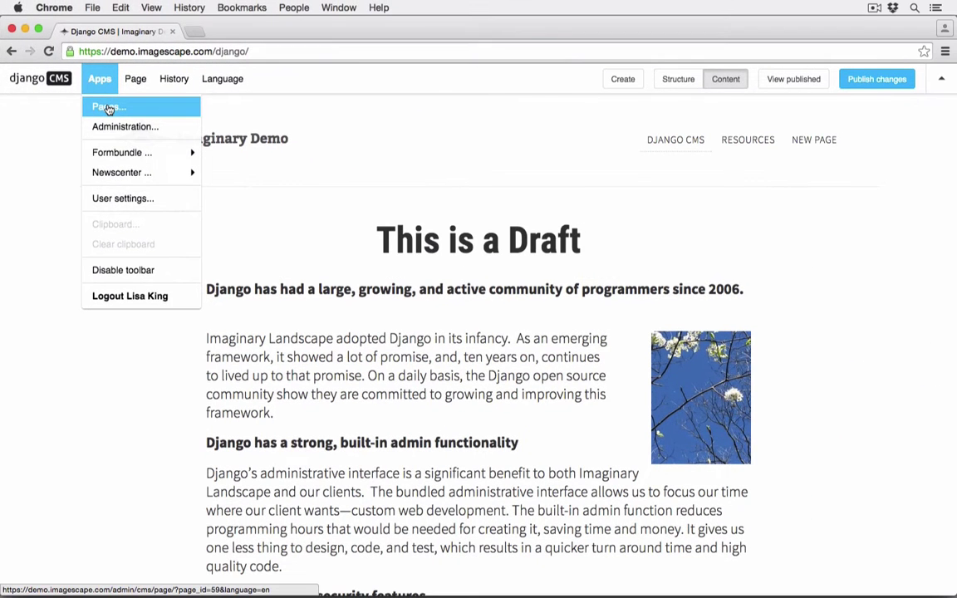
left_click(107, 108)
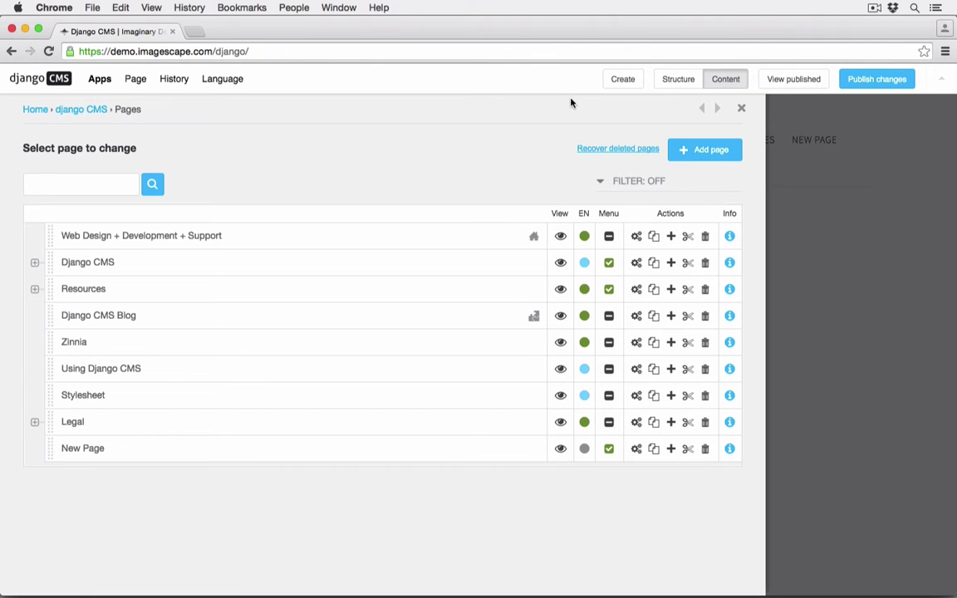
left_click(741, 107)
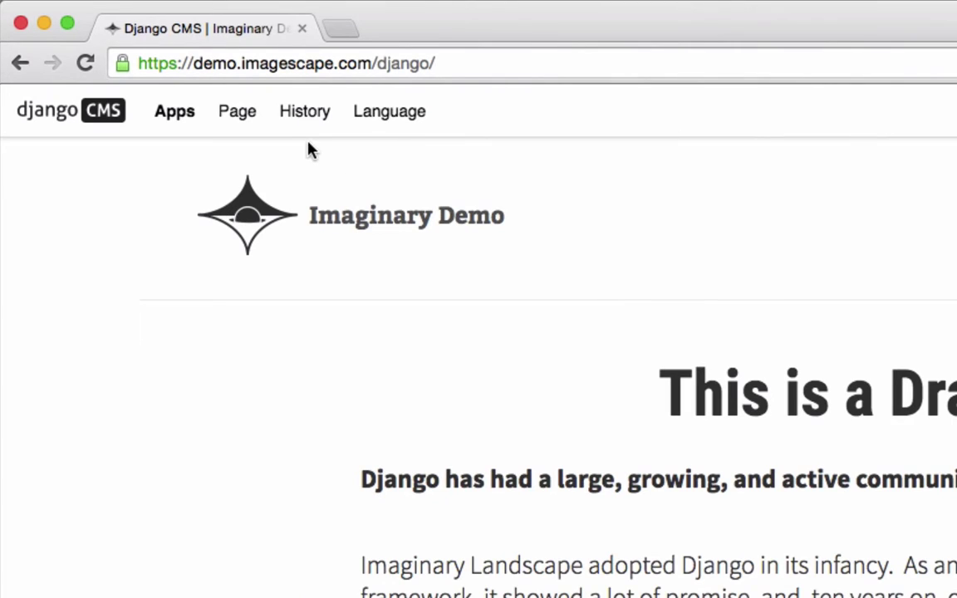
left_click(244, 117)
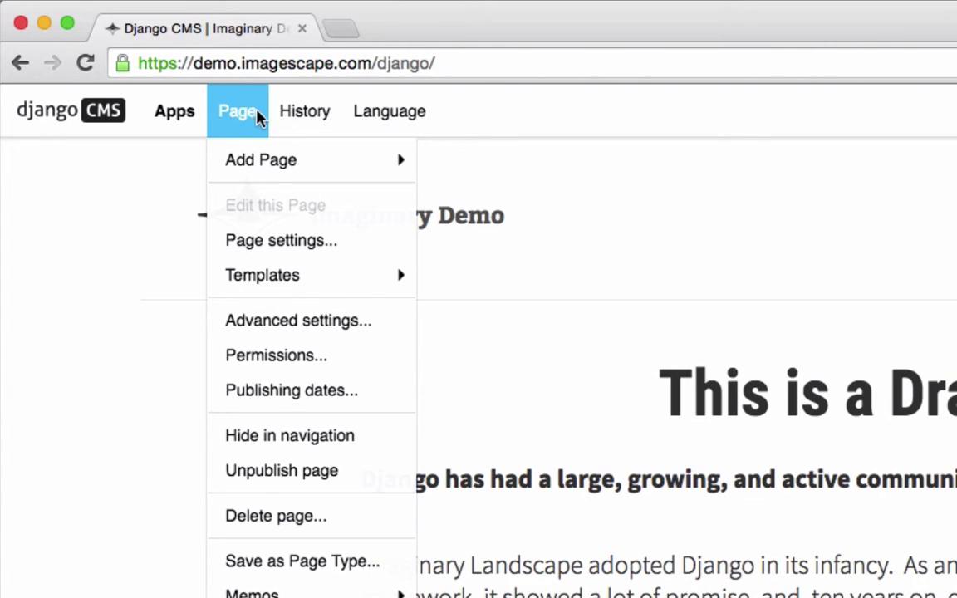
left_click(289, 120)
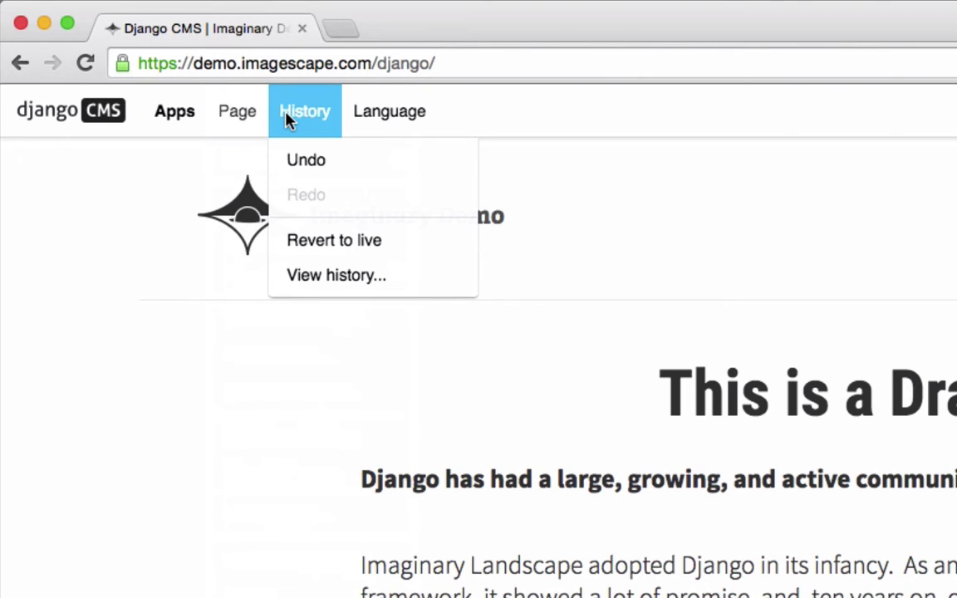
left_click(373, 122)
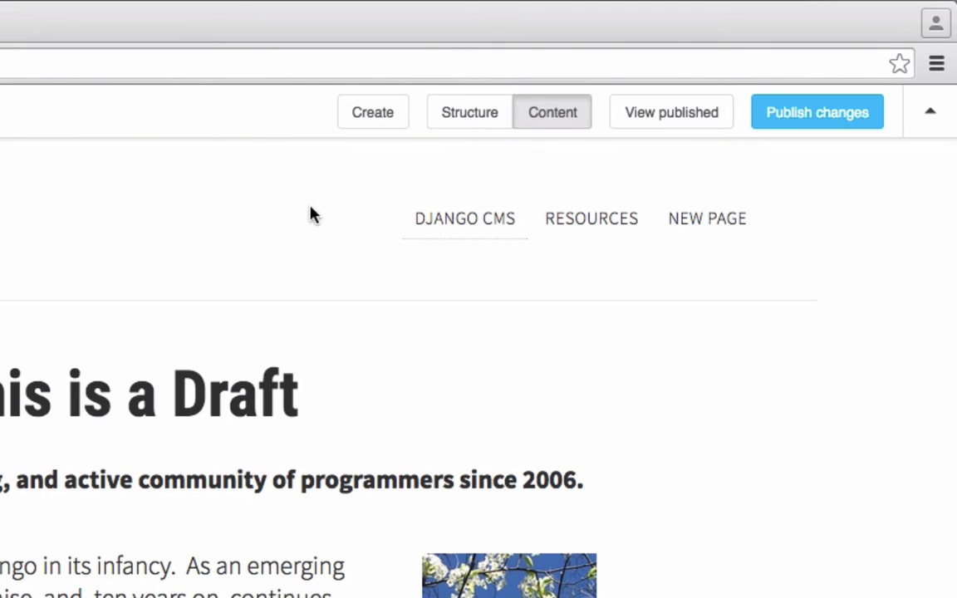
Step: Look at the options for creating content and the Django CMS page's structure view, returning to the content view
left_click(358, 115)
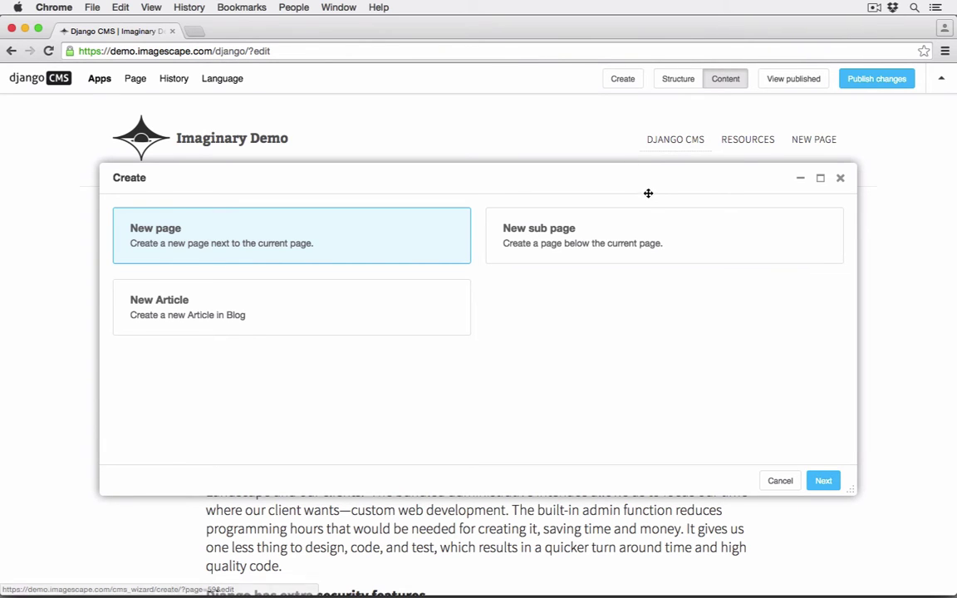
left_click(841, 181)
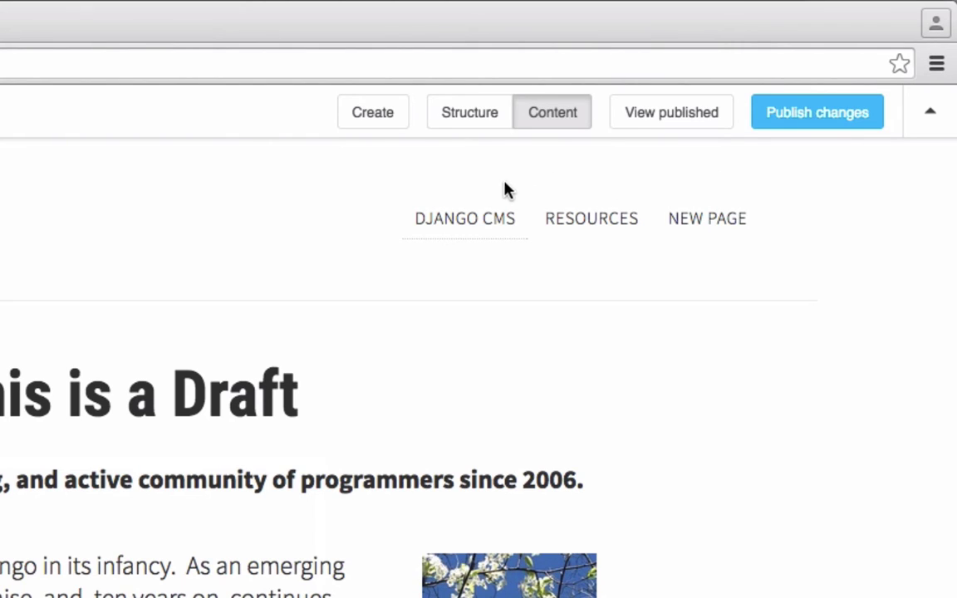
left_click(467, 118)
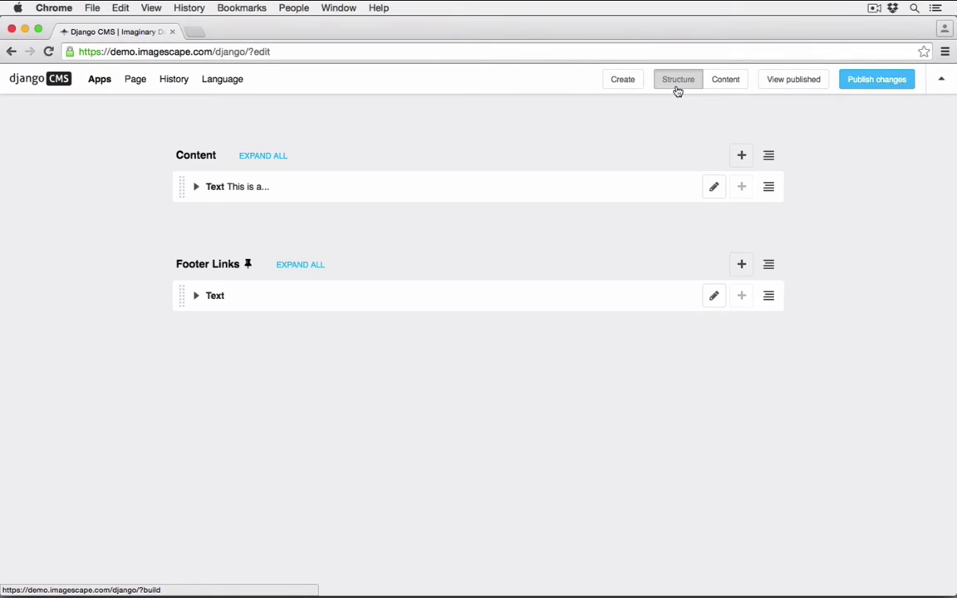
left_click(721, 81)
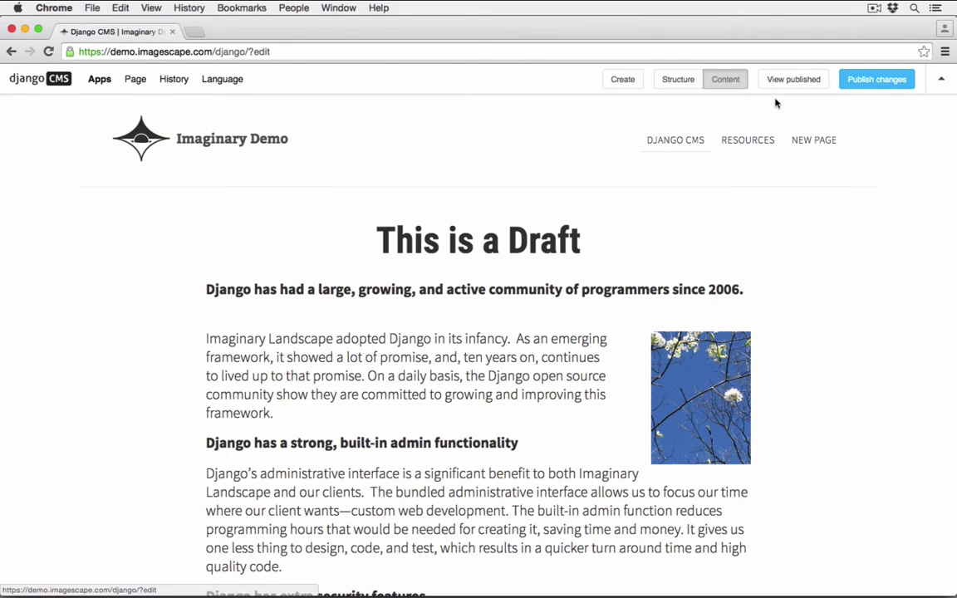
Step: Compare the published Django CMS page with its draft, returning to edit mode
left_click(787, 81)
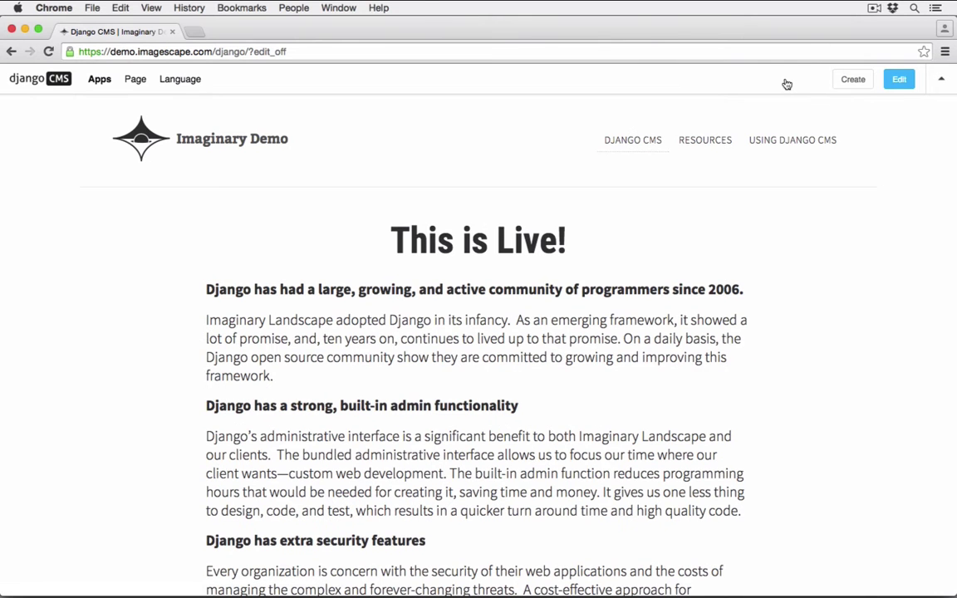
left_click(899, 79)
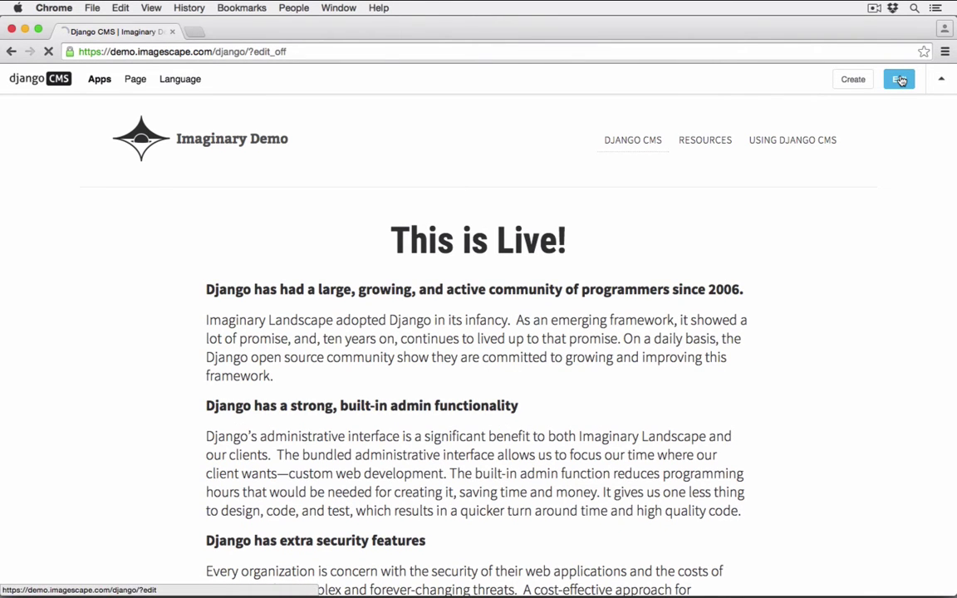
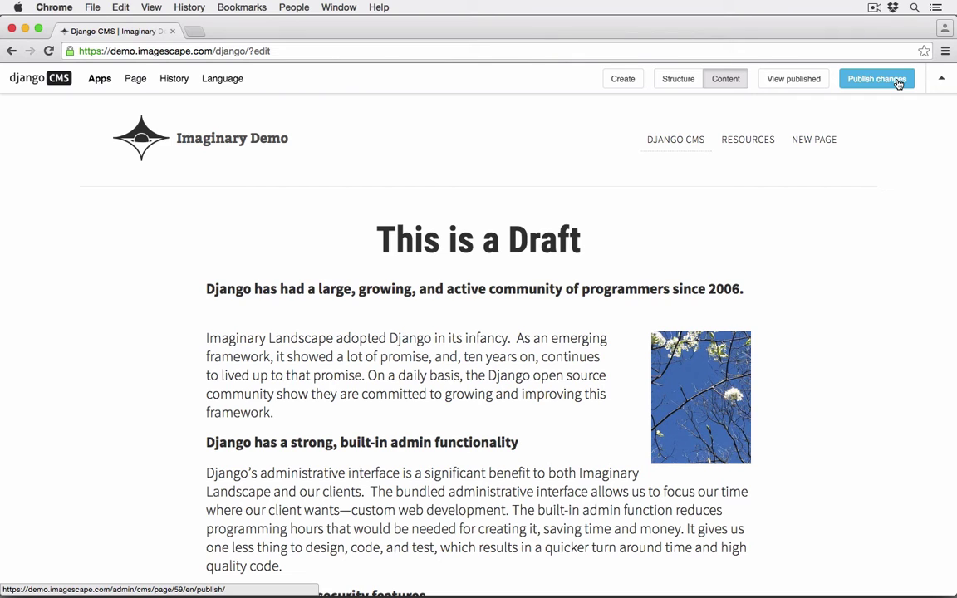
left_click(793, 82)
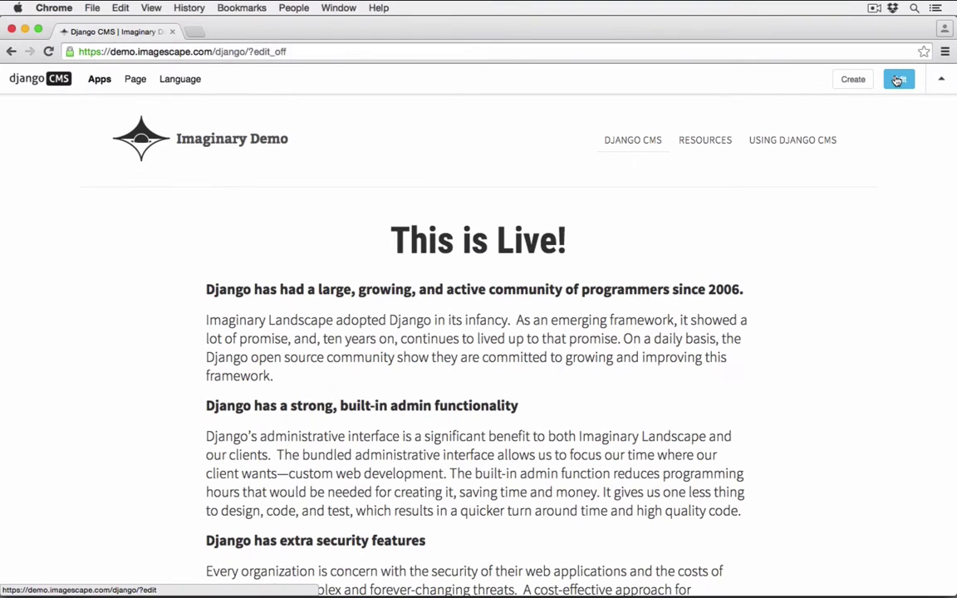
left_click(897, 80)
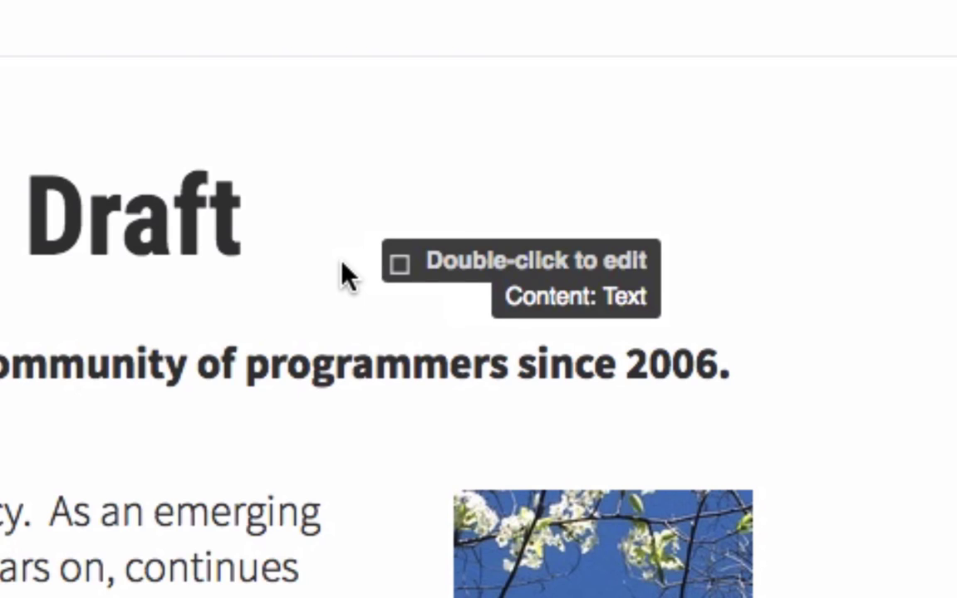
Step: Change the Django CMS page's heading to "This is Good!" in the text editor and save it
double_click(370, 283)
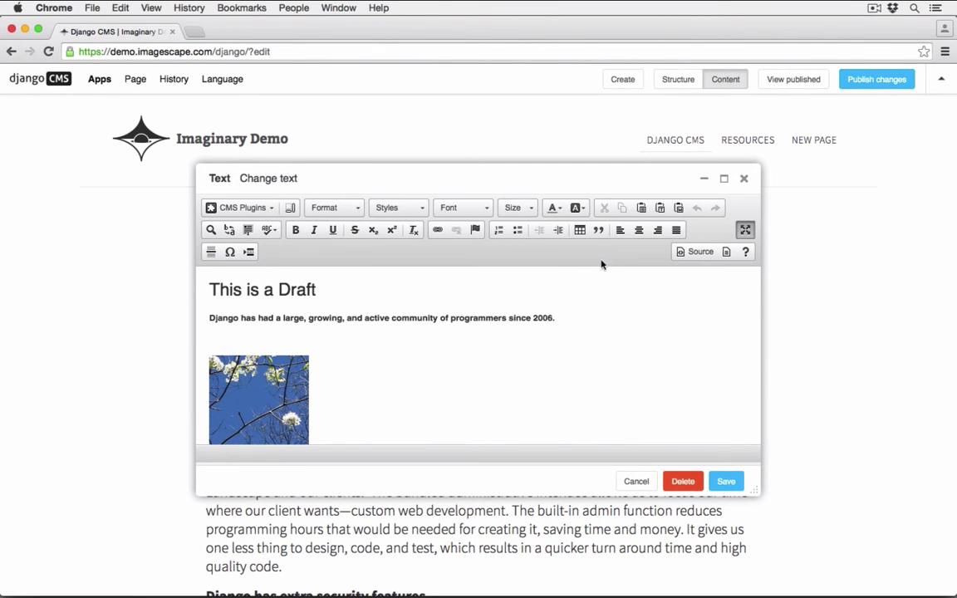
double_click(296, 289)
key("alt+shift+Left")
type("Good!")
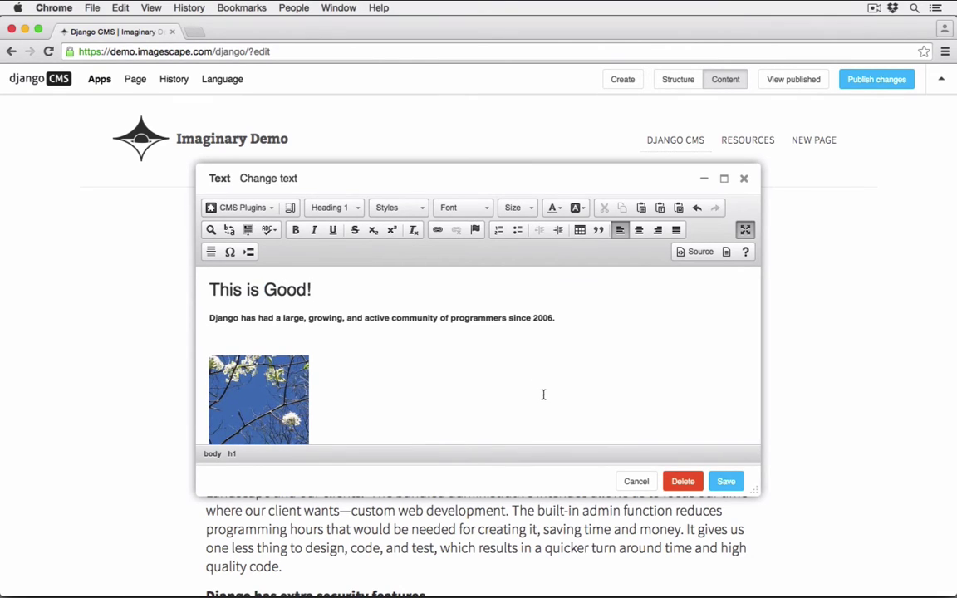
left_click(725, 482)
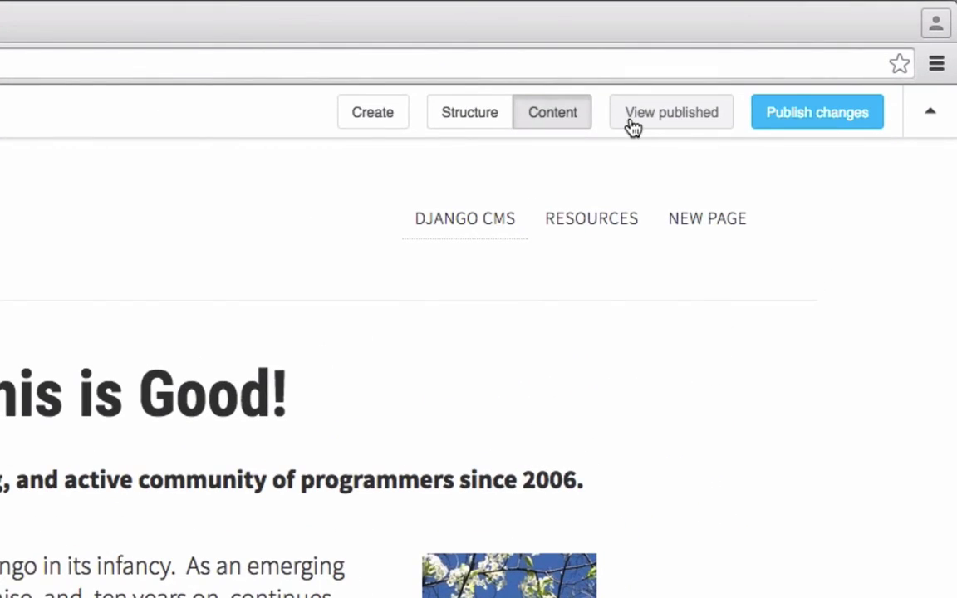
Step: Check the live version of the Django CMS page and publish the draft changes
left_click(651, 120)
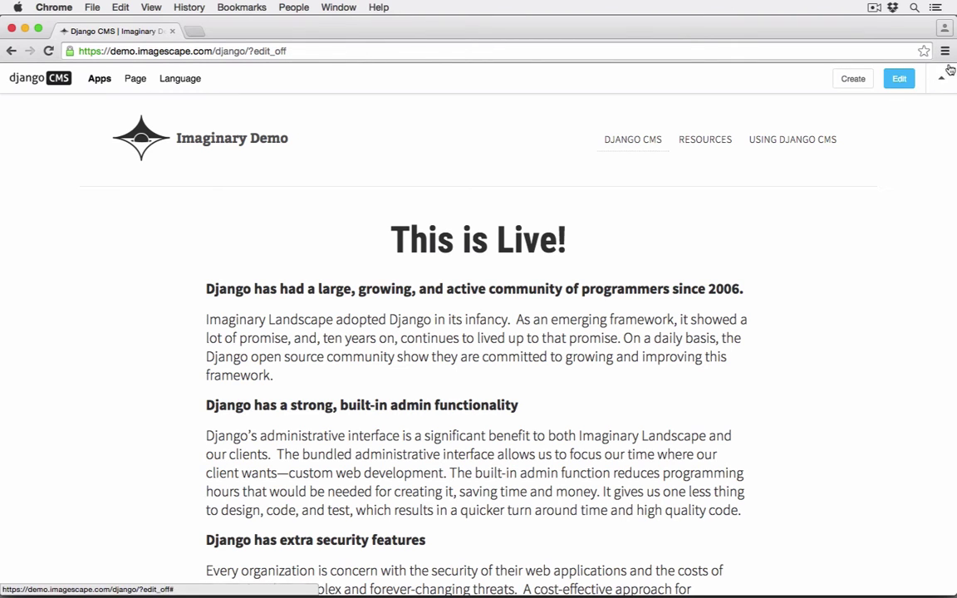
left_click(898, 78)
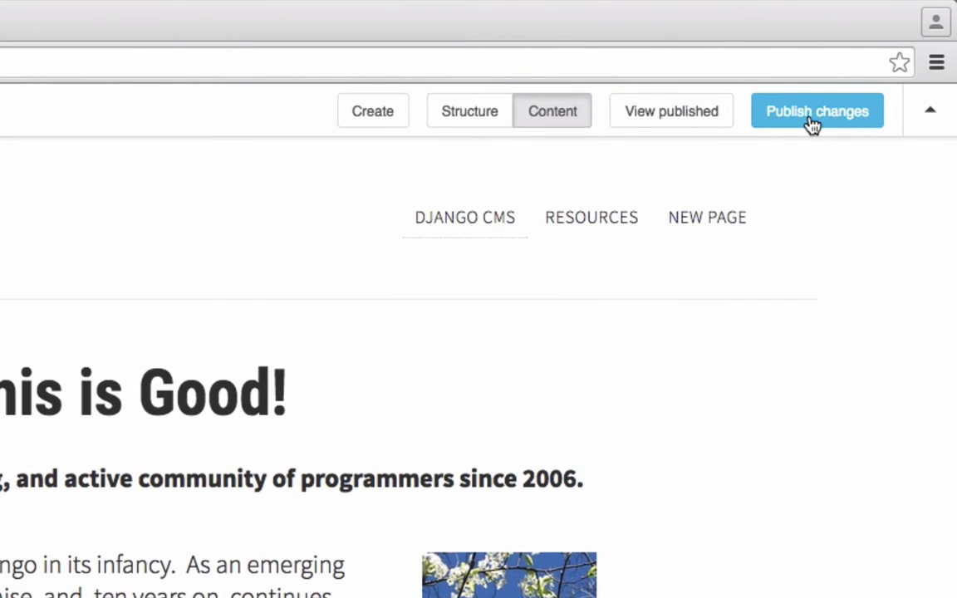
left_click(811, 122)
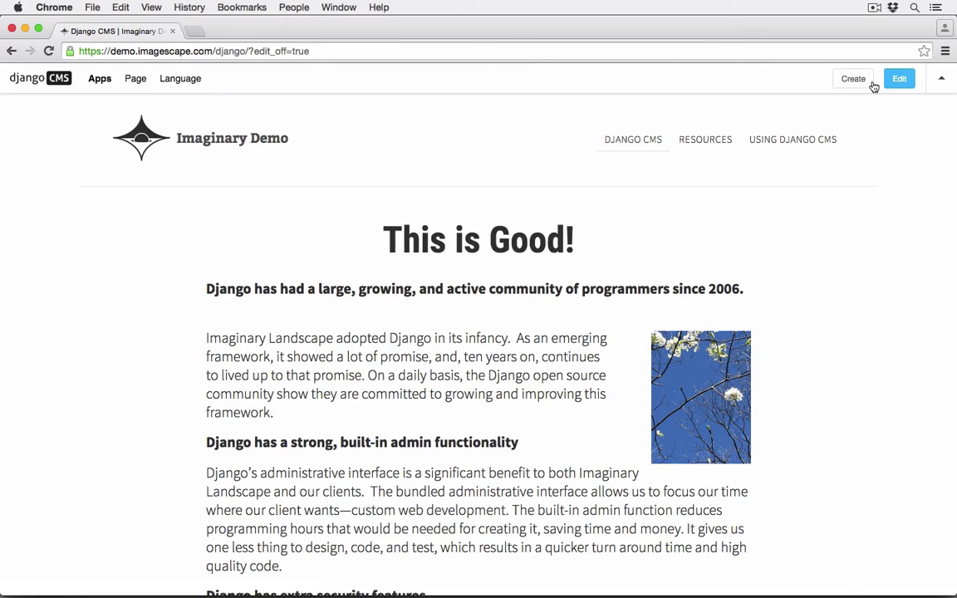
Step: Open the Resources page in edit mode and hide it in the site navigation
left_click(907, 83)
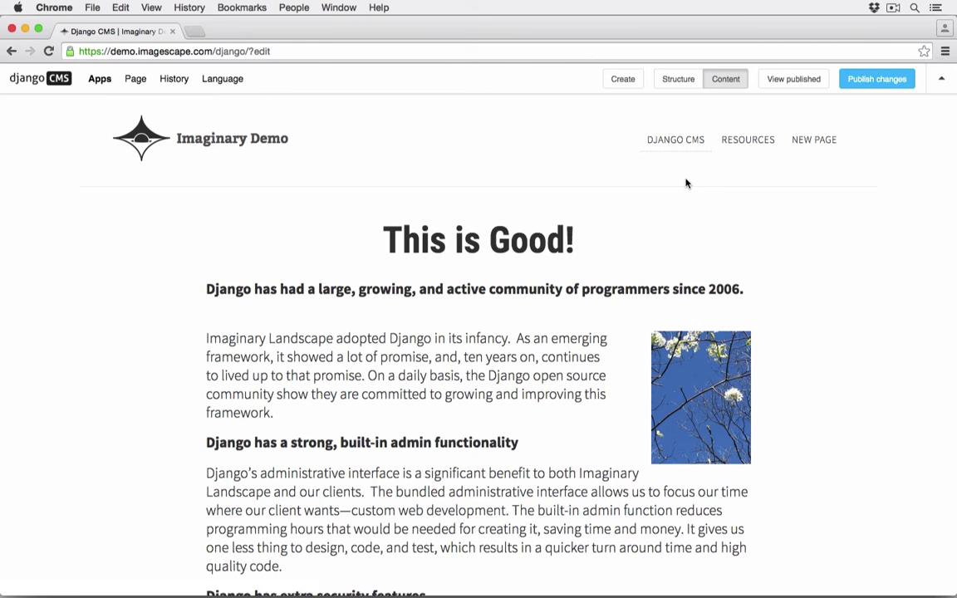
left_click(741, 143)
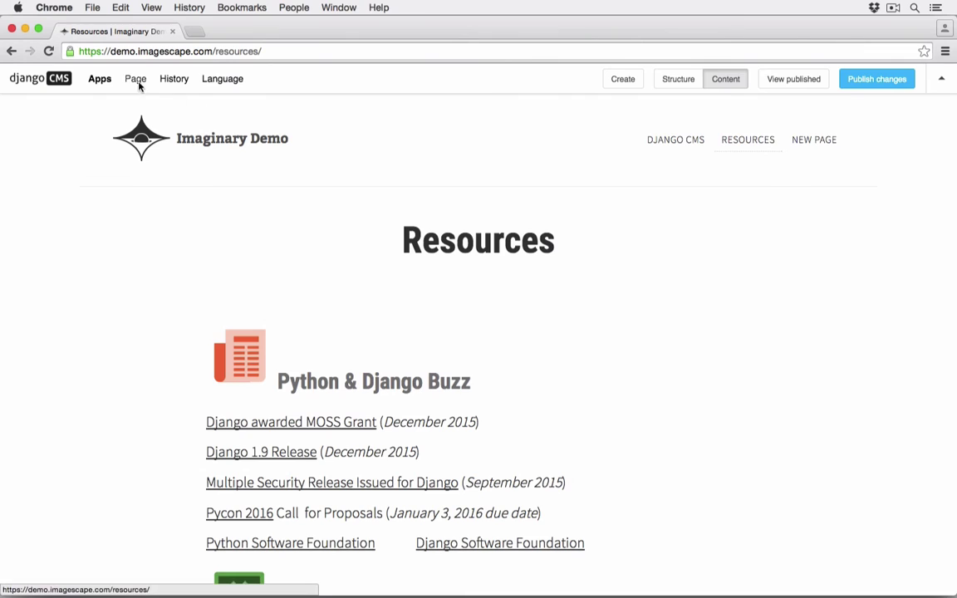
left_click(137, 81)
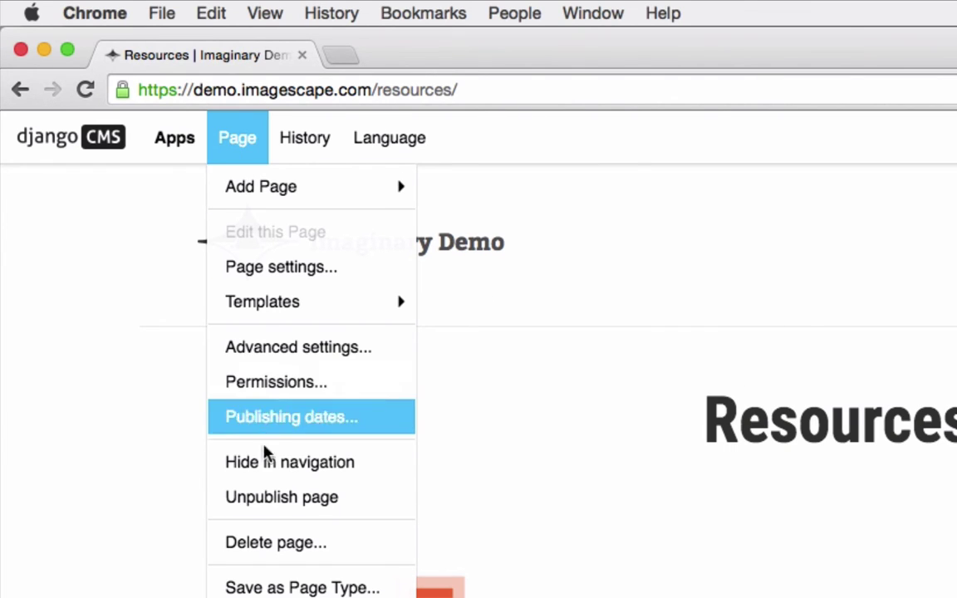
left_click(265, 477)
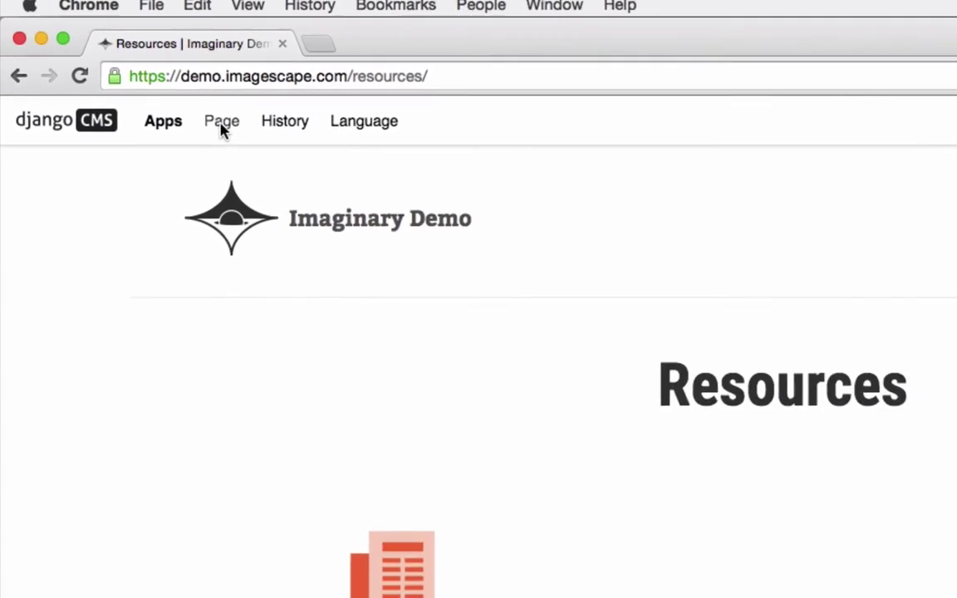
Step: Display the Resources page in the site navigation again
left_click(221, 124)
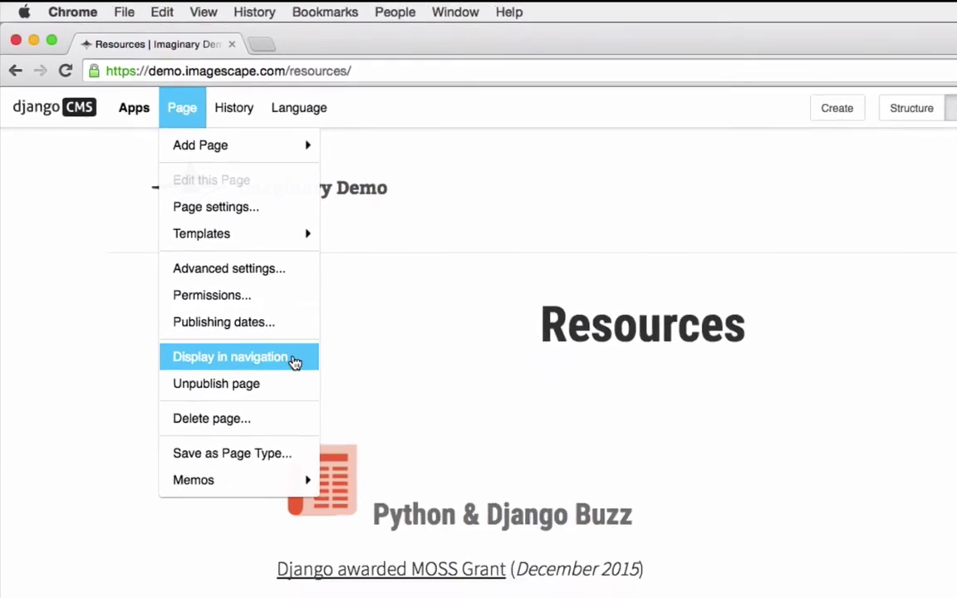
left_click(293, 357)
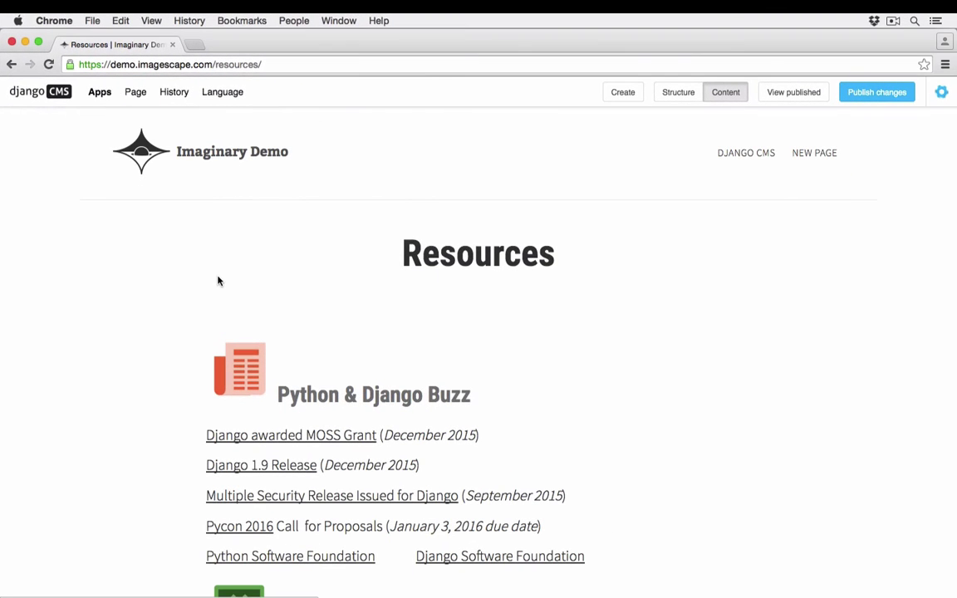